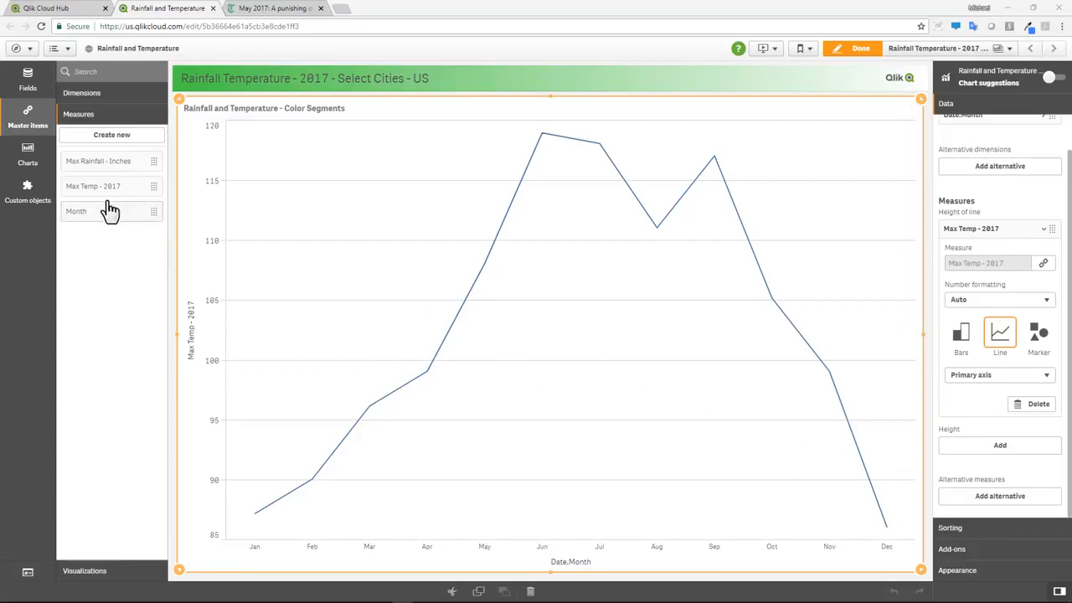
Step: Add the Max Rainfall - Inches master measure to the combo chart as bars
left_click_drag(98, 165, 527, 272)
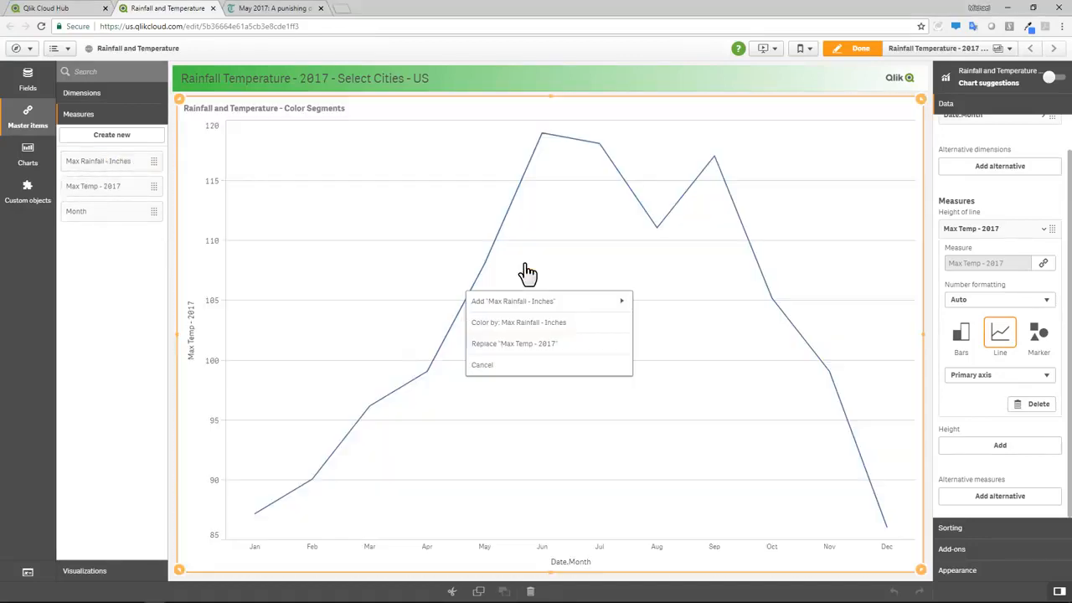
left_click(573, 301)
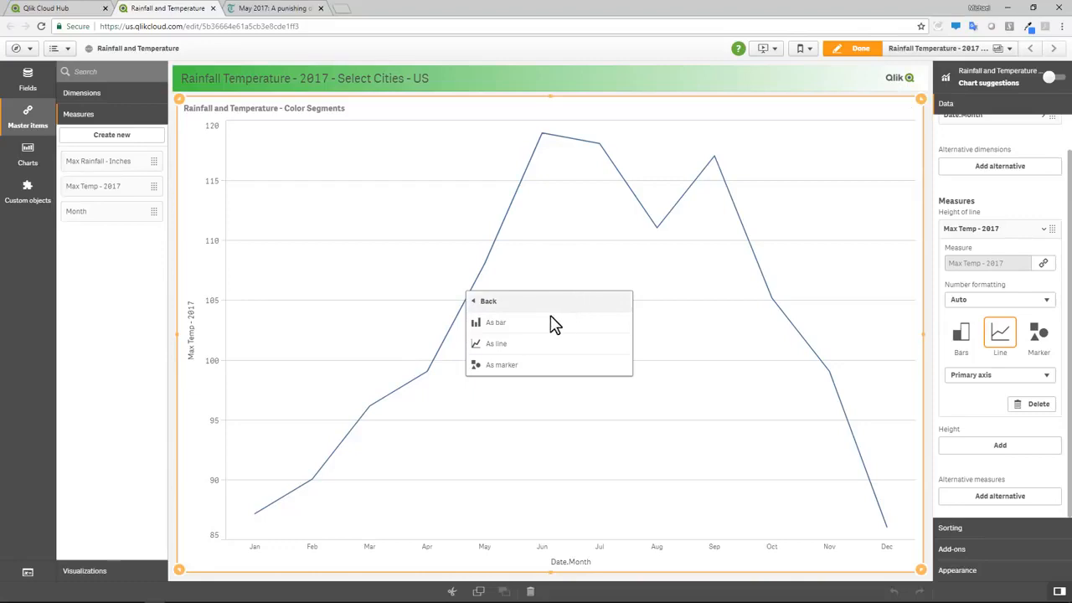
left_click(523, 330)
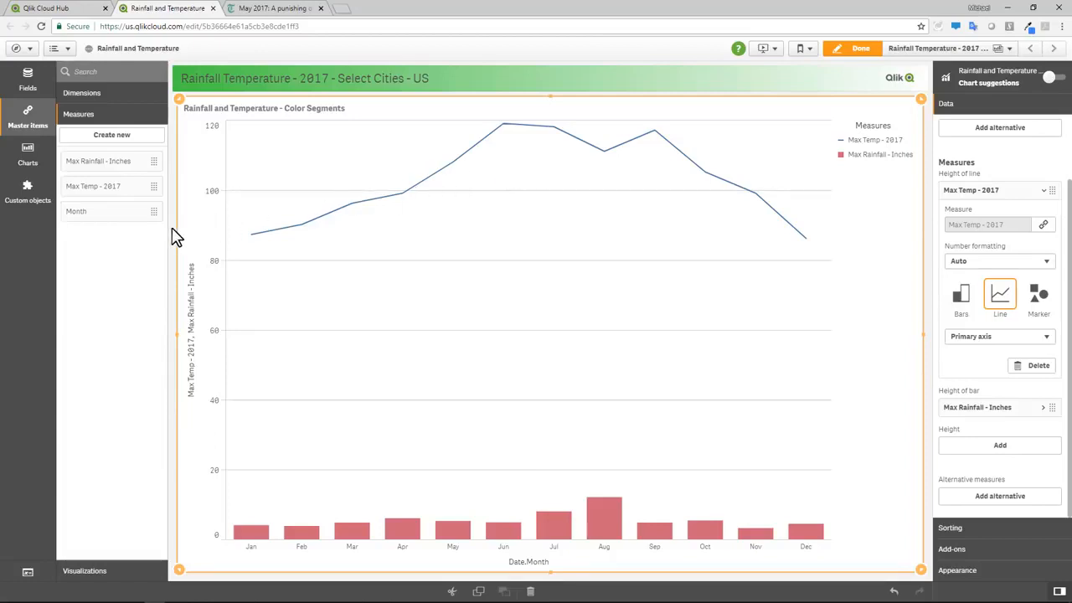
Step: Edit the Max Temp - 2017 master measure and enable custom segment colors, keeping the Basic template scheme
right_click(124, 189)
left_click(125, 173)
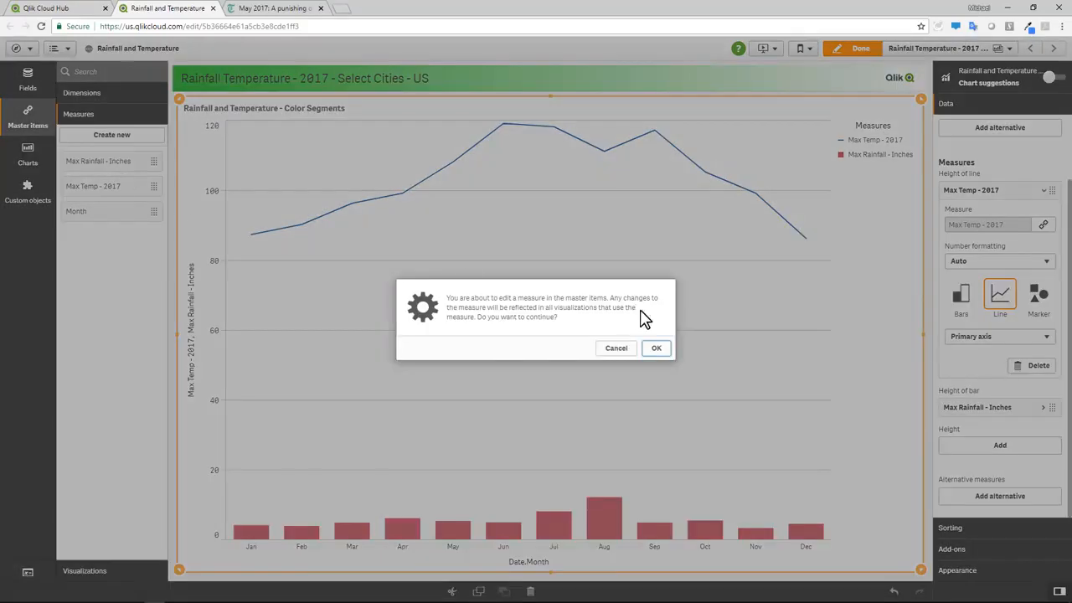
left_click(657, 350)
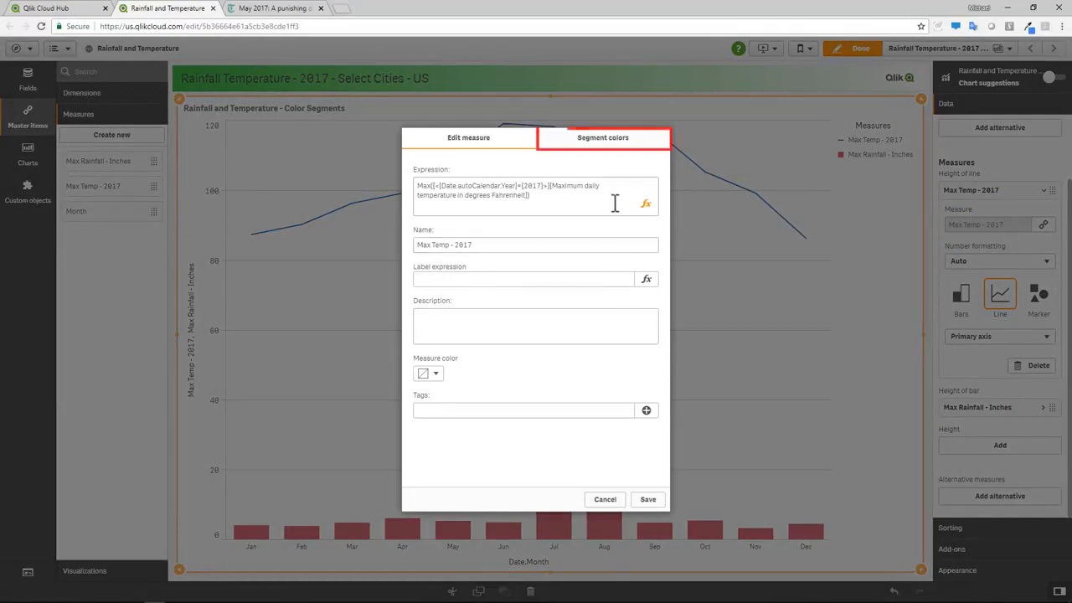
left_click(604, 155)
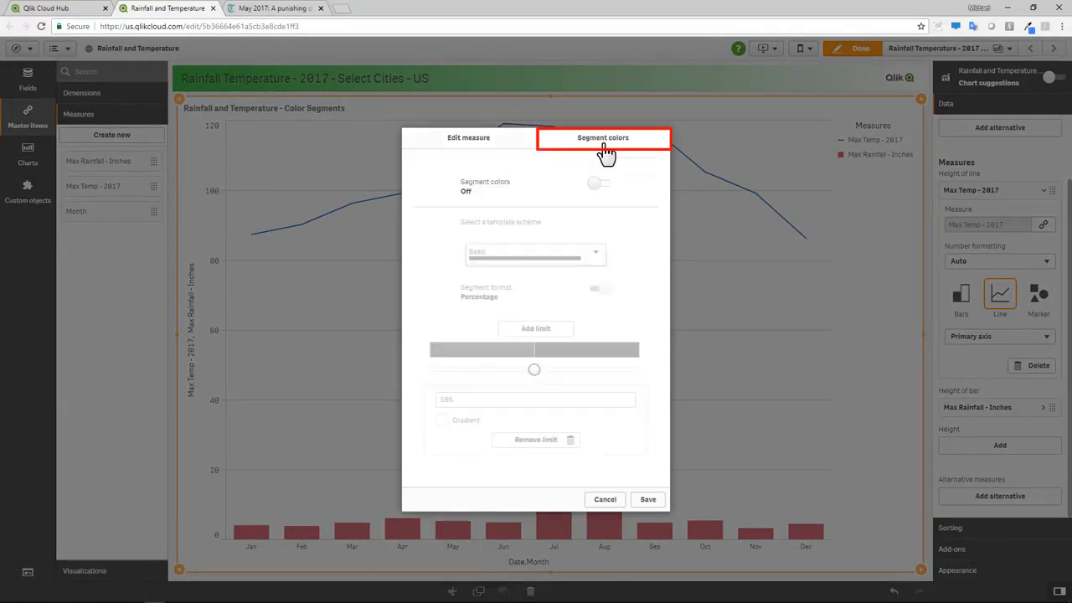
left_click(594, 186)
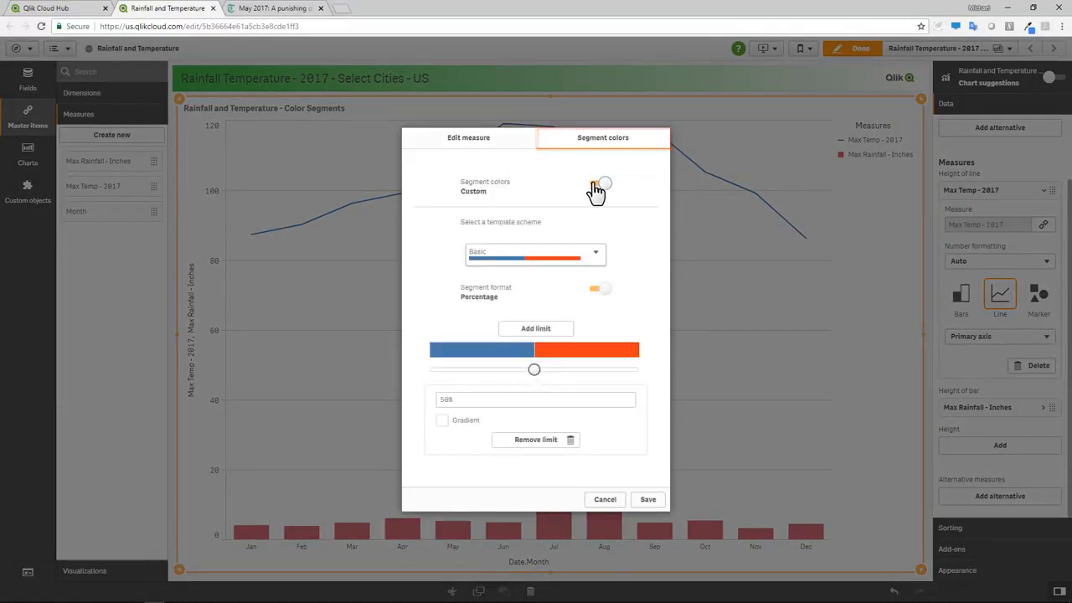
left_click(596, 254)
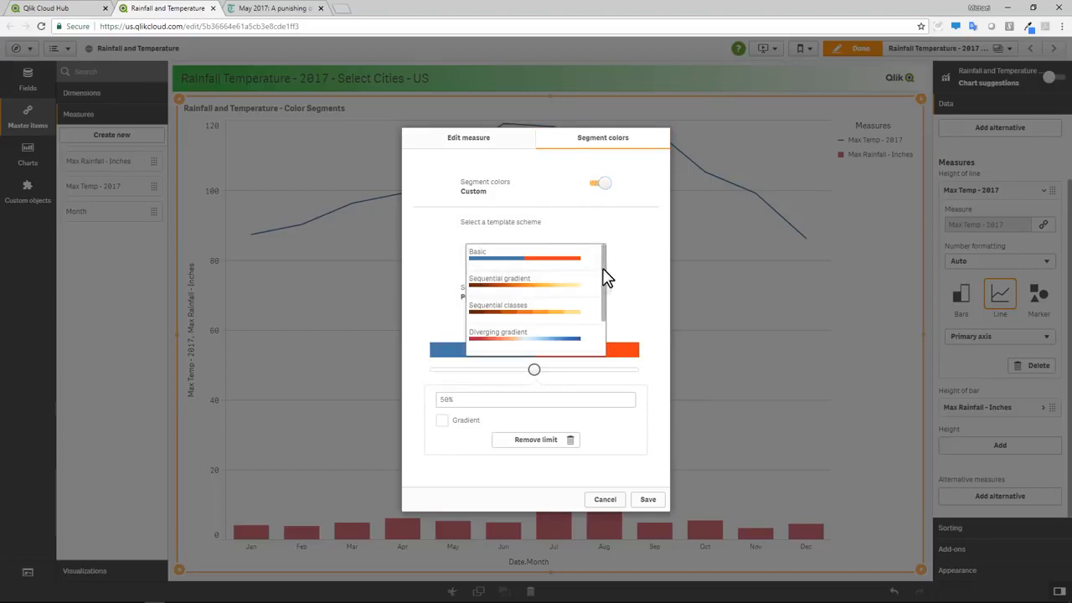
left_click(589, 270)
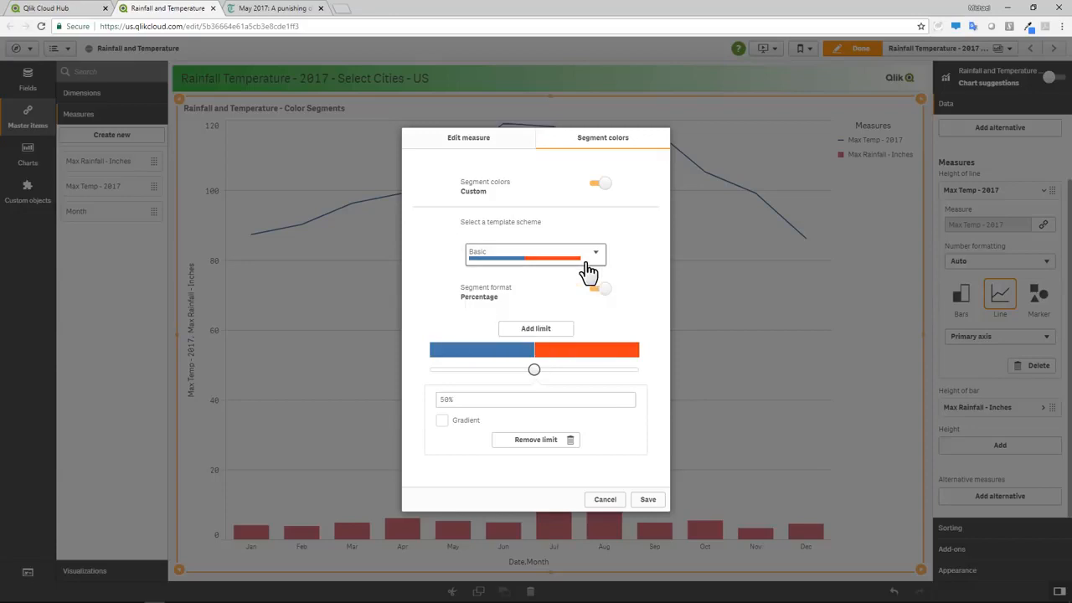
Step: Add two more limits to the percentage segment scale, moving the lowest limit to about 28% and the highest to about 67%
left_click(543, 328)
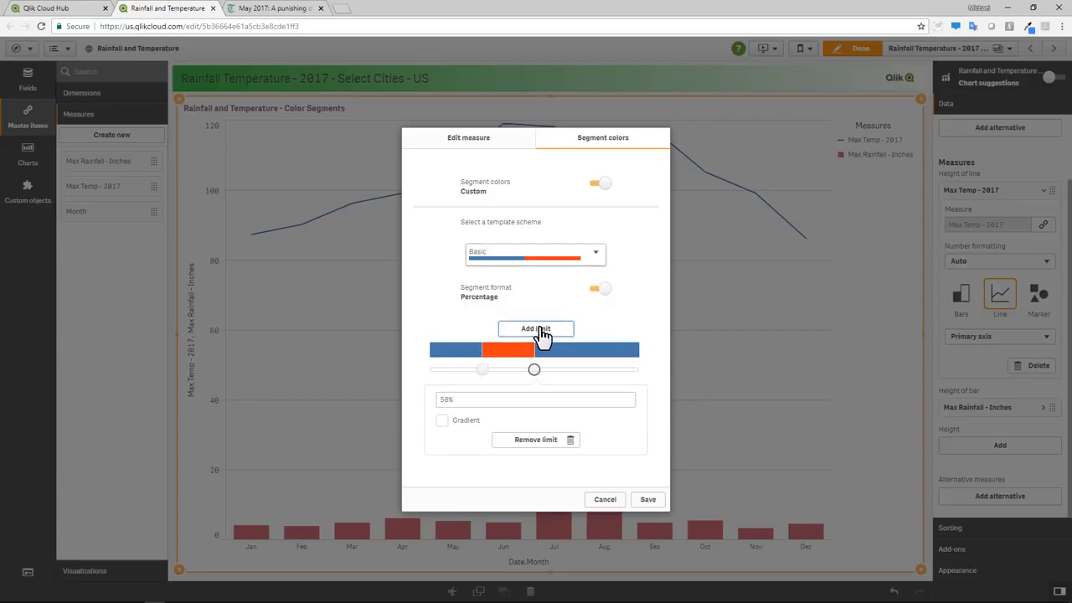
left_click(542, 328)
left_click_drag(535, 372, 490, 377)
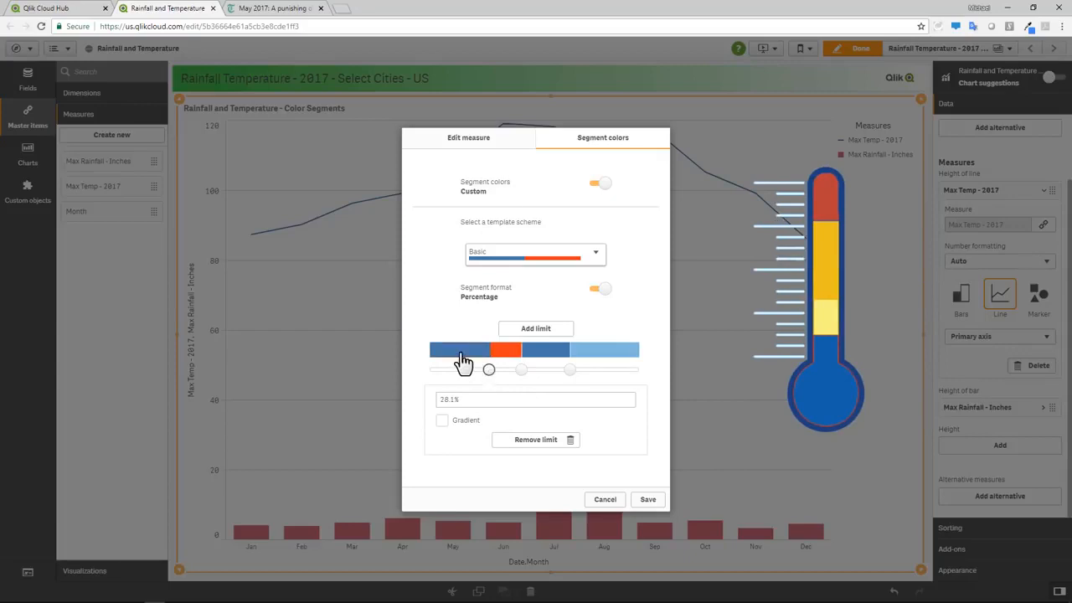
Step: Keep the first segment blue and color the second segment yellow, the third orange and the fourth red
left_click(461, 355)
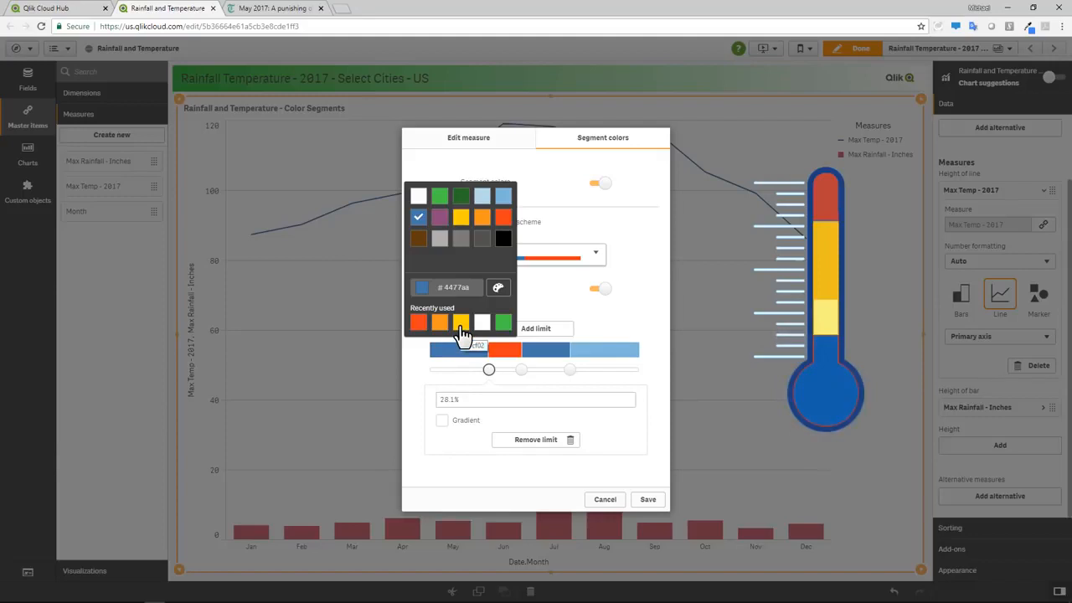
left_click(507, 351)
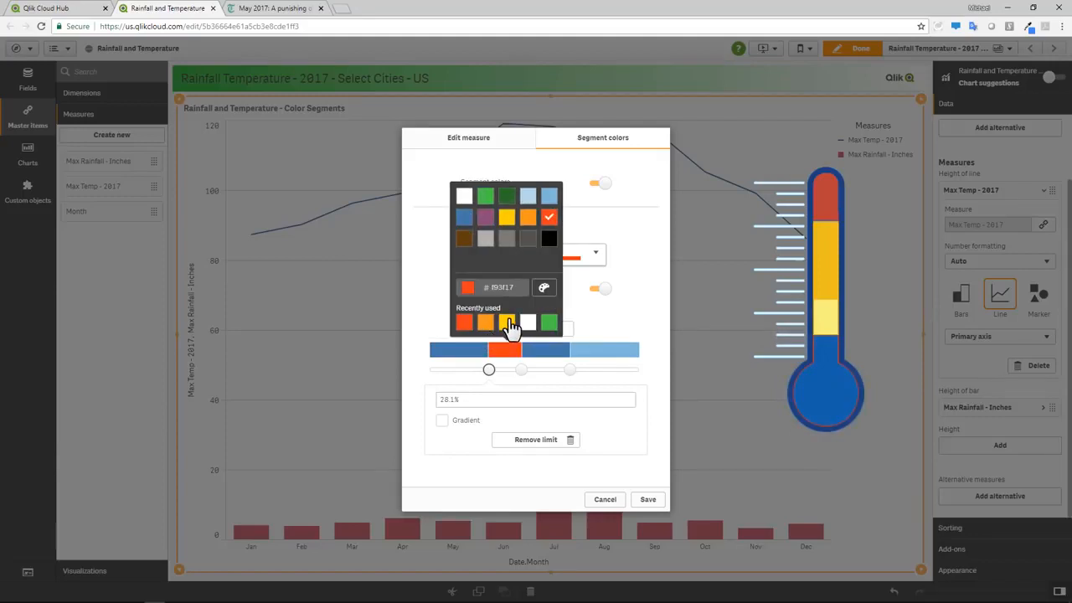
left_click(507, 325)
left_click(538, 352)
left_click(536, 324)
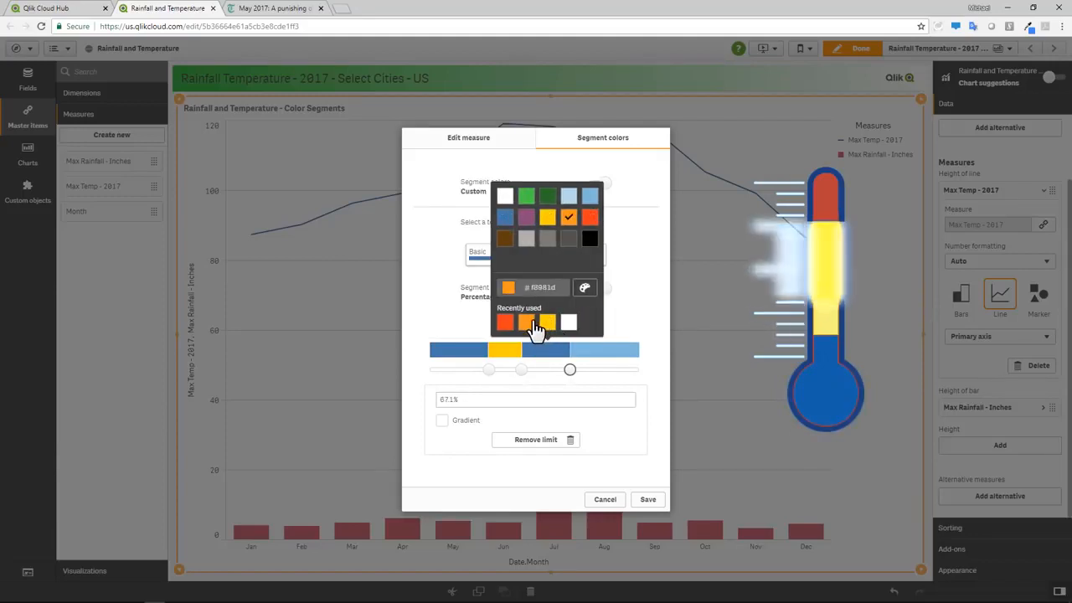
left_click(596, 350)
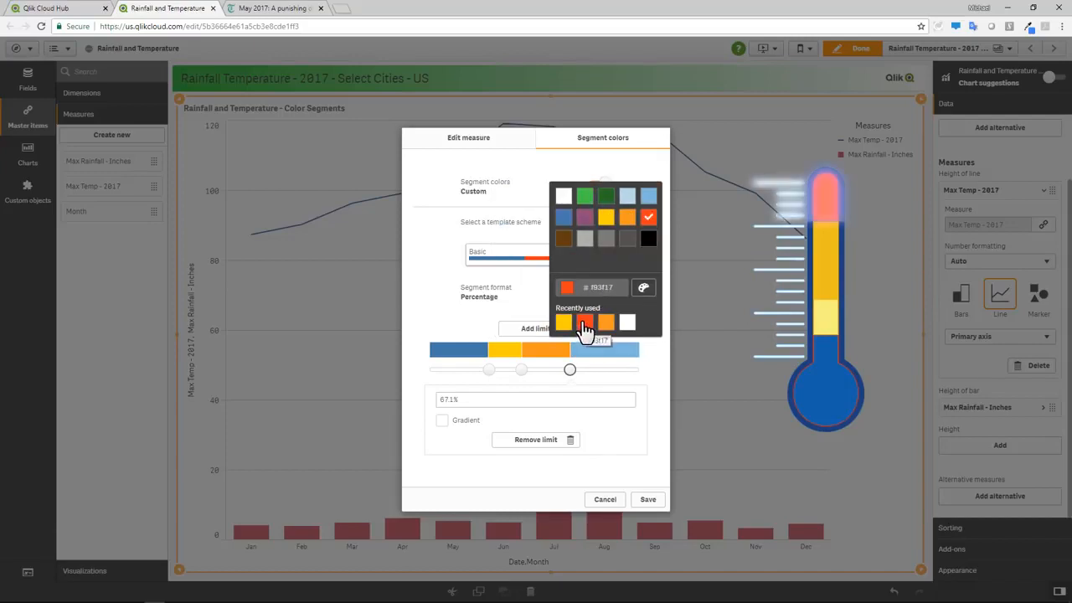
left_click(584, 324)
Step: Fine-tune the three segment limits to about 26.1%, 47.7% and 68.1%
left_click_drag(571, 370, 530, 381)
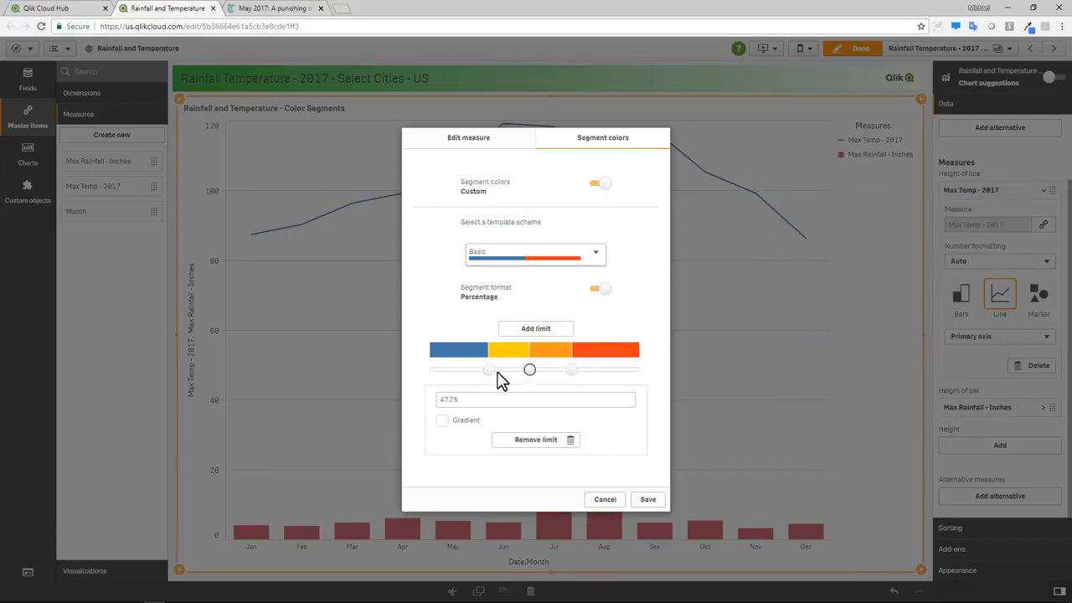
left_click(489, 371)
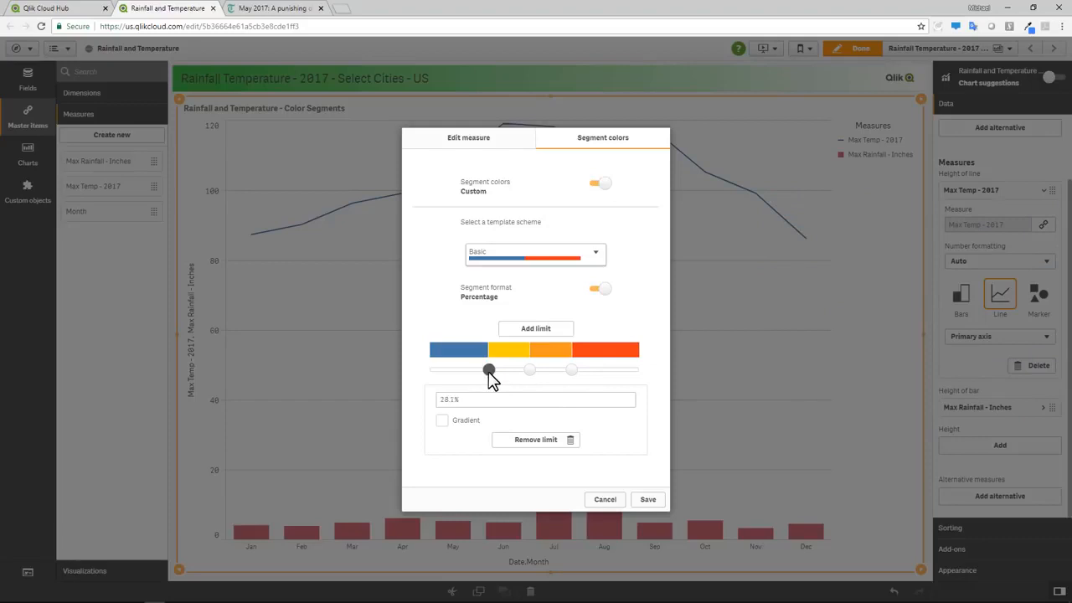
left_click(571, 369)
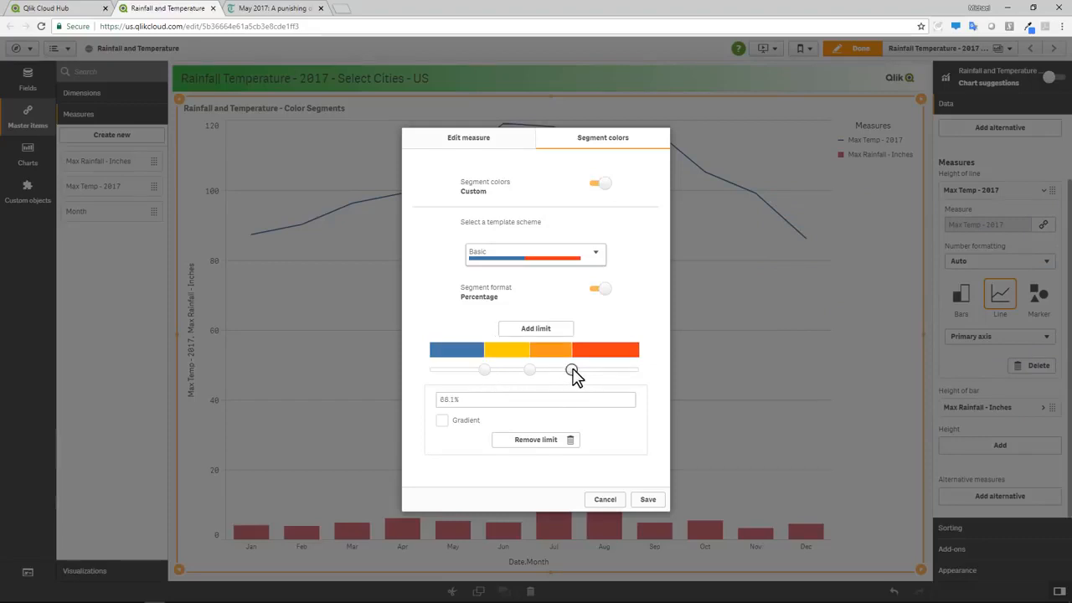
Step: Turn on the gradient for all three segment limits and save the measure
left_click(442, 421)
left_click(529, 369)
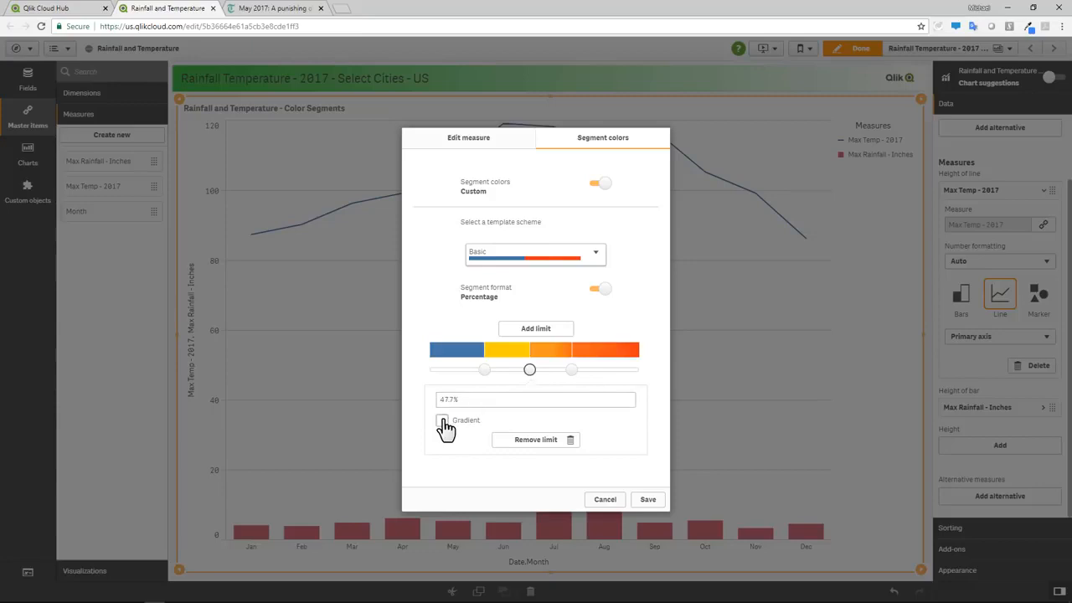
left_click(442, 420)
left_click(484, 369)
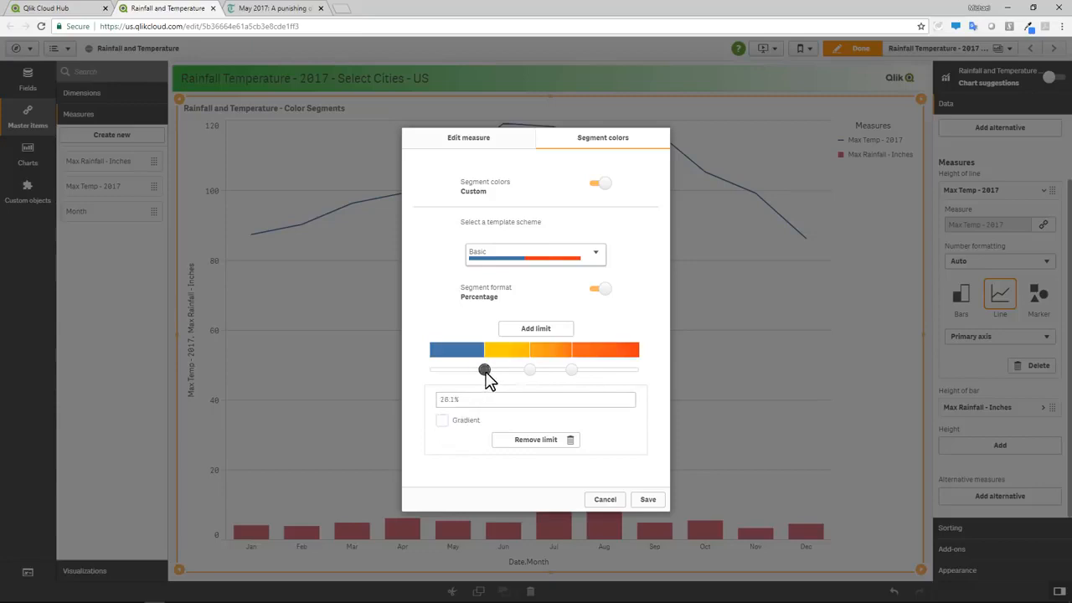
left_click(442, 420)
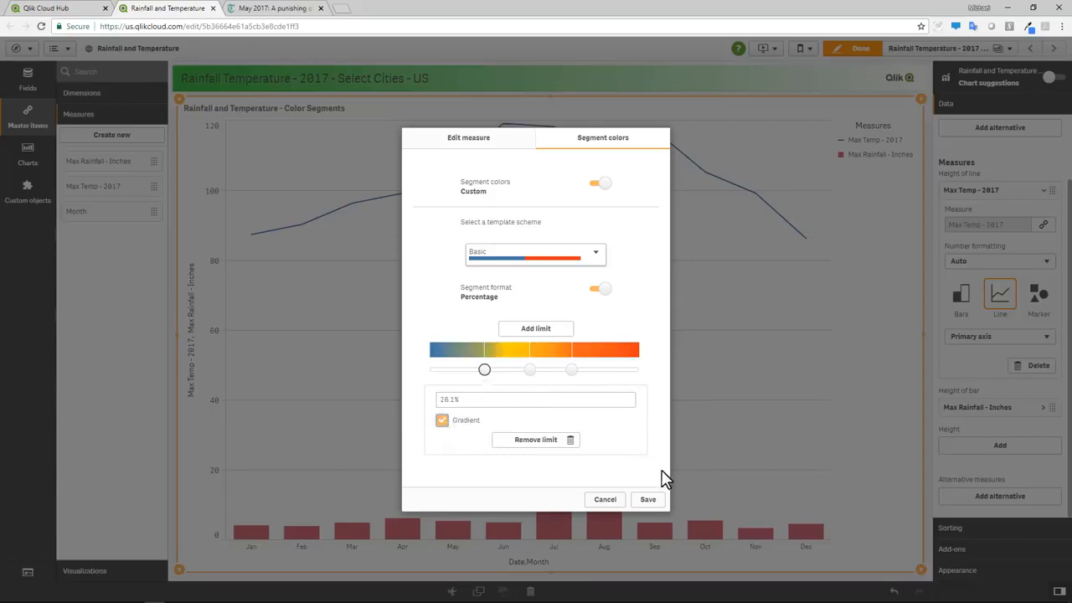
left_click(652, 500)
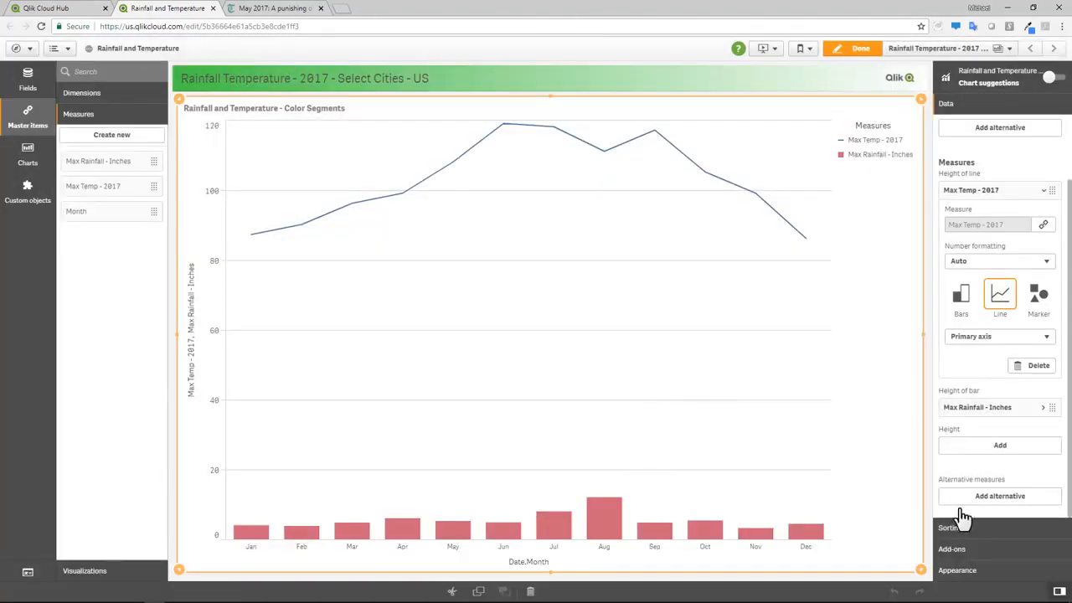
Step: Set the chart's colors to custom, by the Max Temp - 2017 measure, with library colors on
left_click(967, 570)
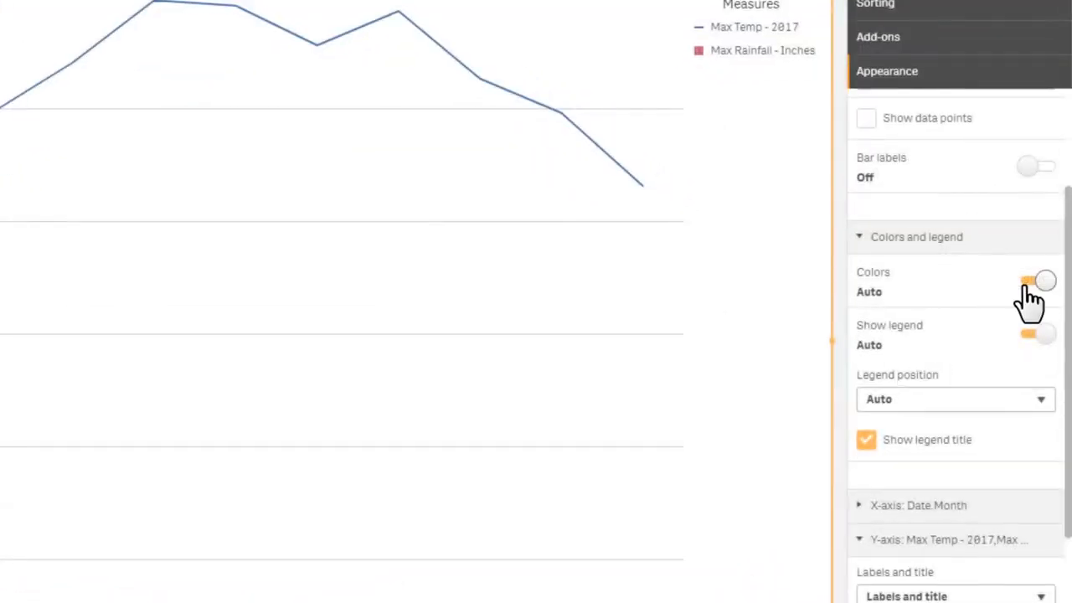
left_click(1034, 285)
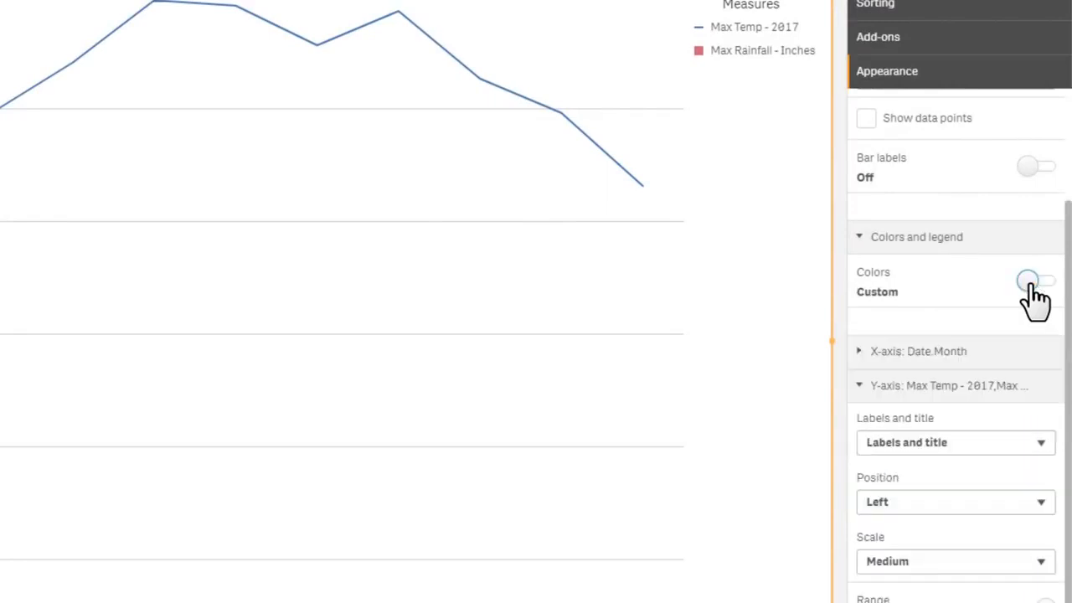
left_click(1031, 327)
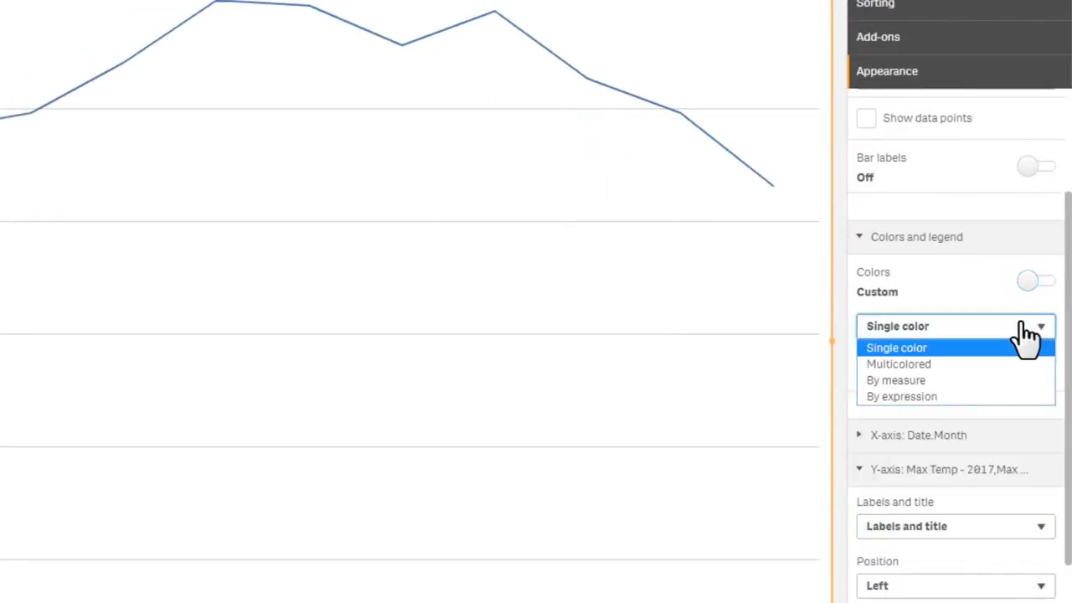
left_click(969, 393)
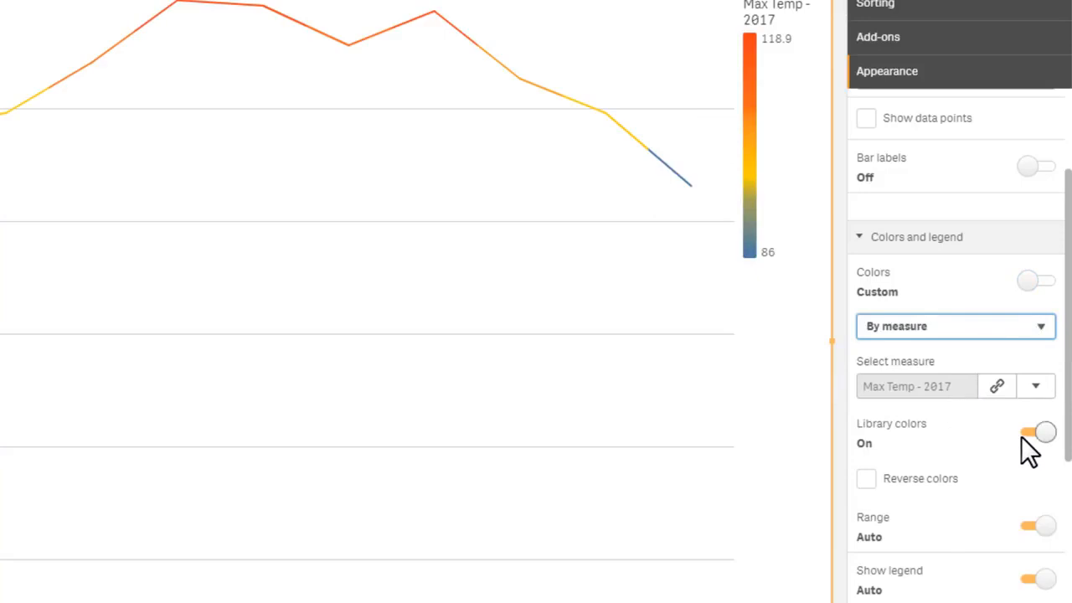
left_click(1020, 437)
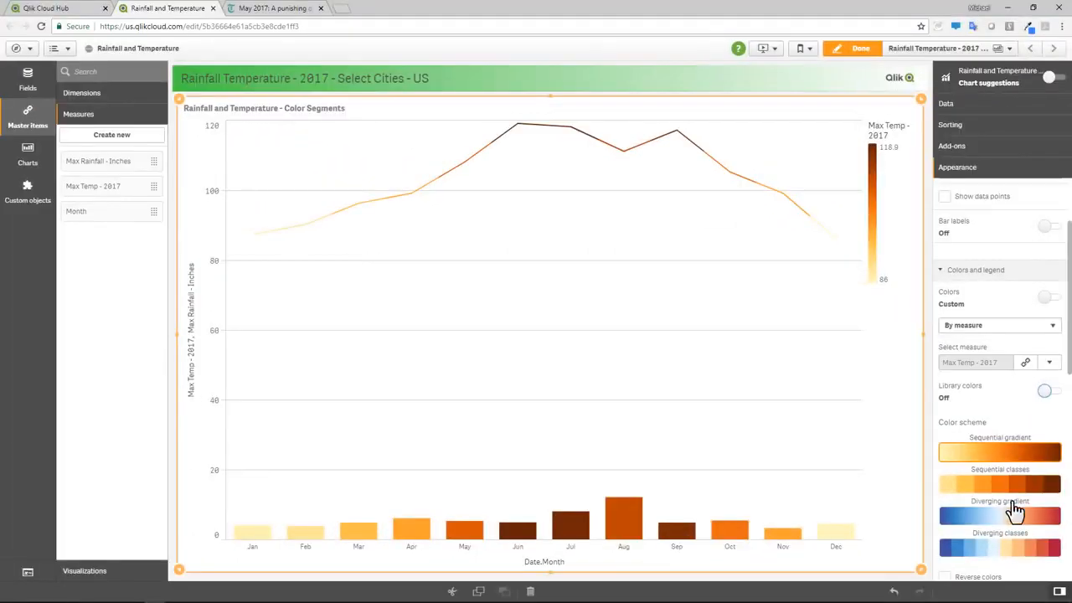
left_click(1045, 394)
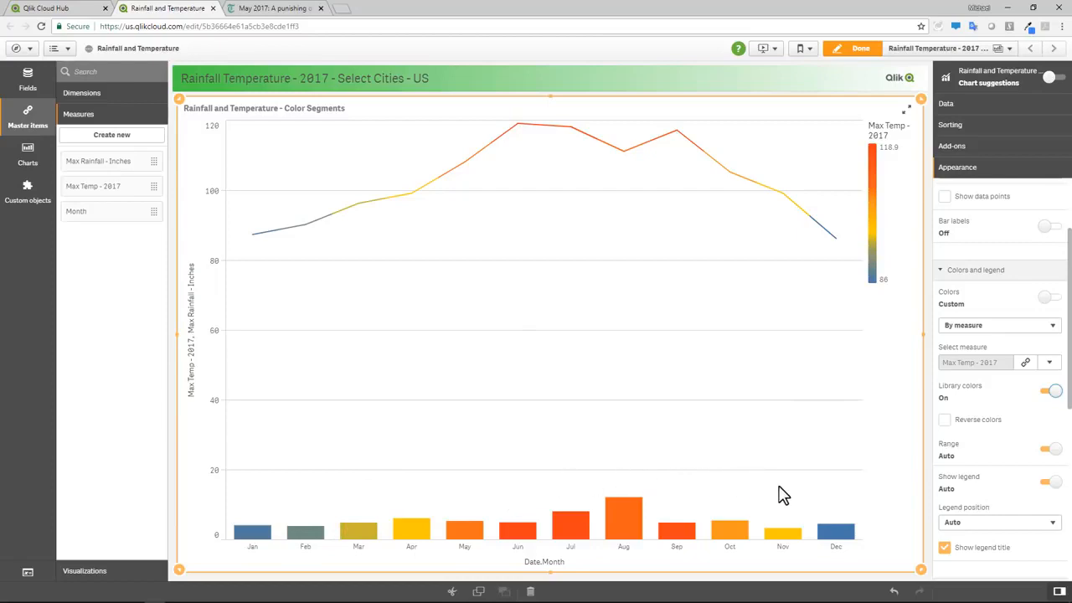
Step: Delete the Max Temp - 2017 line measure from the chart and finish editing the sheet
left_click(947, 105)
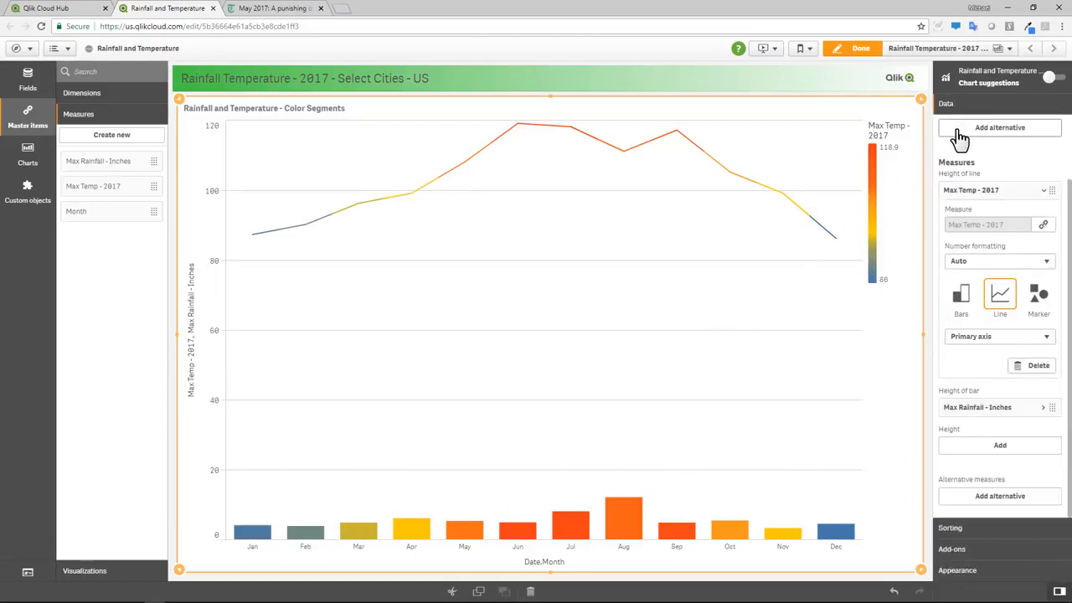
right_click(974, 199)
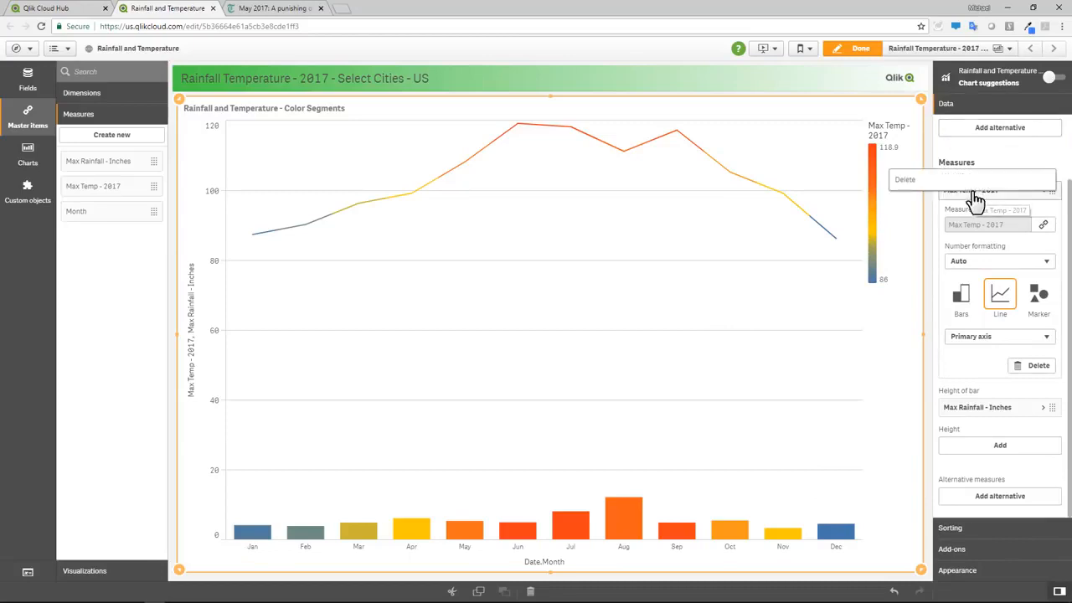
left_click(964, 183)
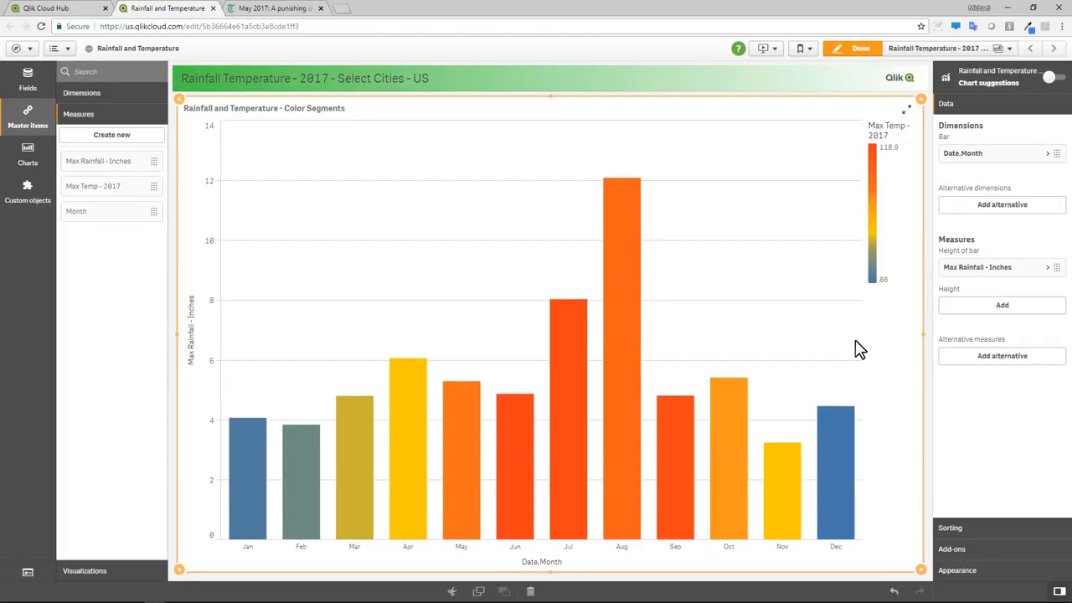
left_click(850, 51)
mouse_move(655, 298)
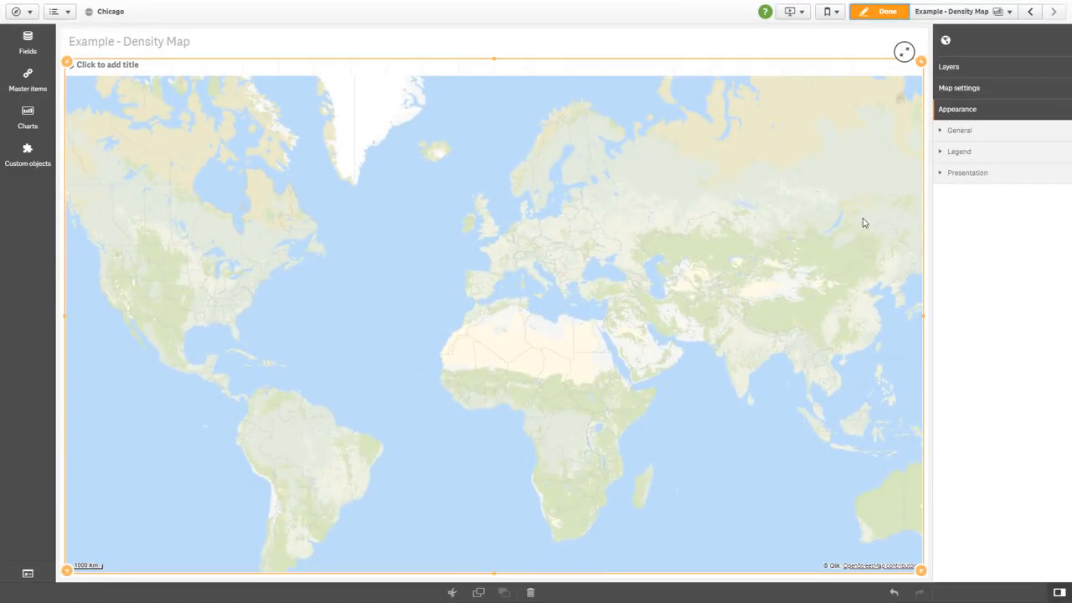
Step: Add a density layer to the empty map on the Example - Density Map sheet
left_click(949, 67)
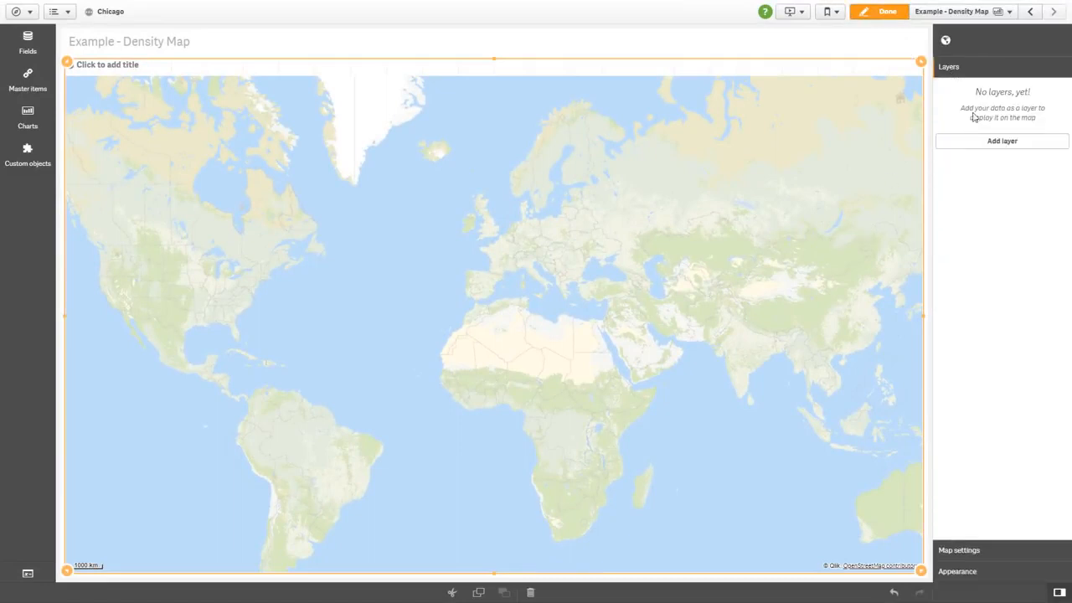
left_click(991, 142)
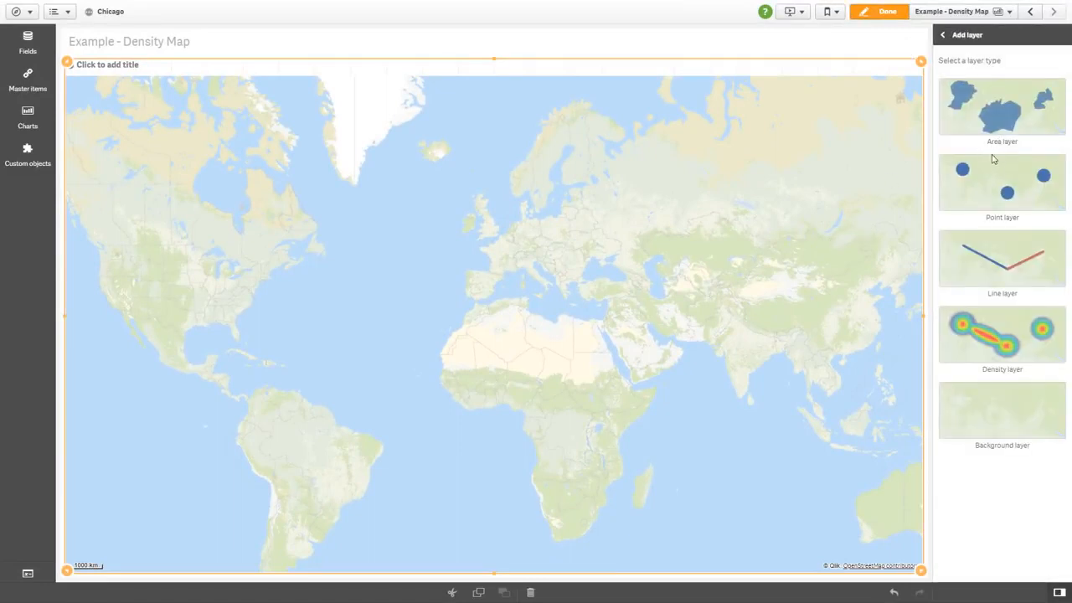
left_click(1010, 338)
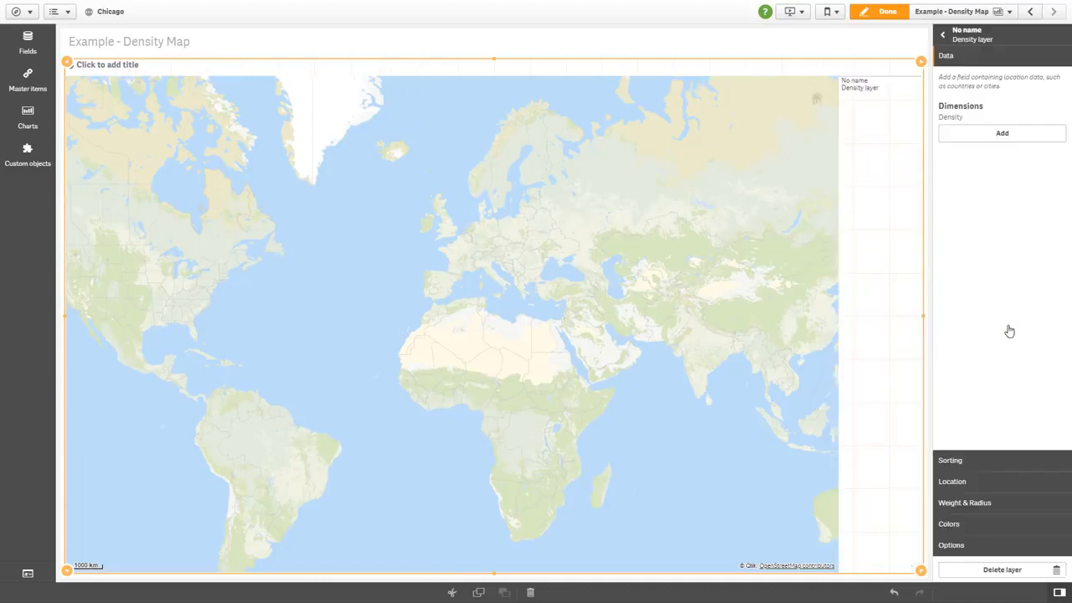
Step: Add the Longitude_Latitude field as the density layer's dimension
left_click(1005, 139)
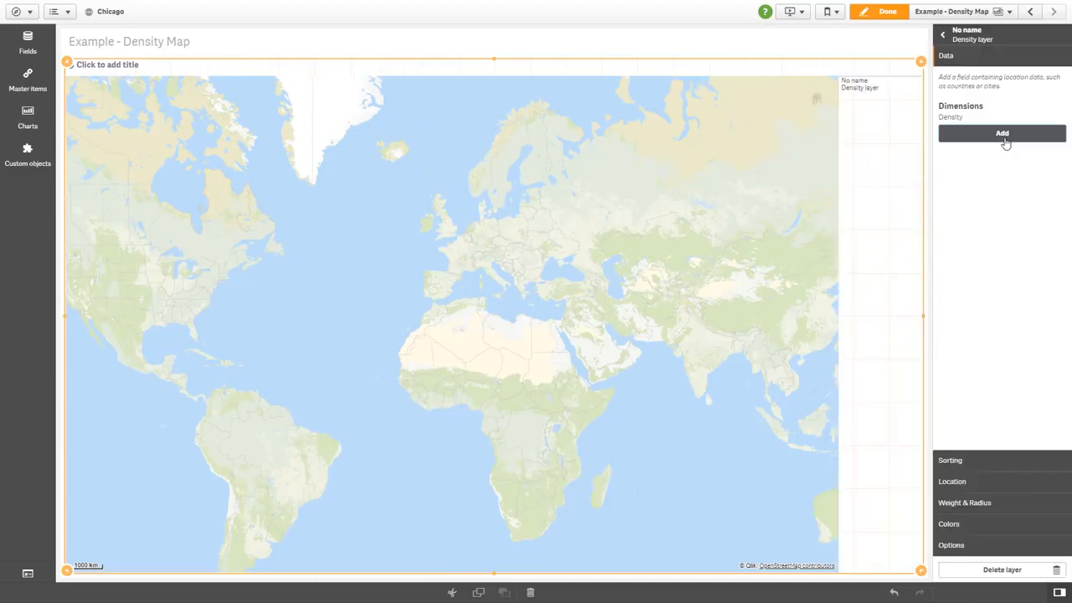
type("lat")
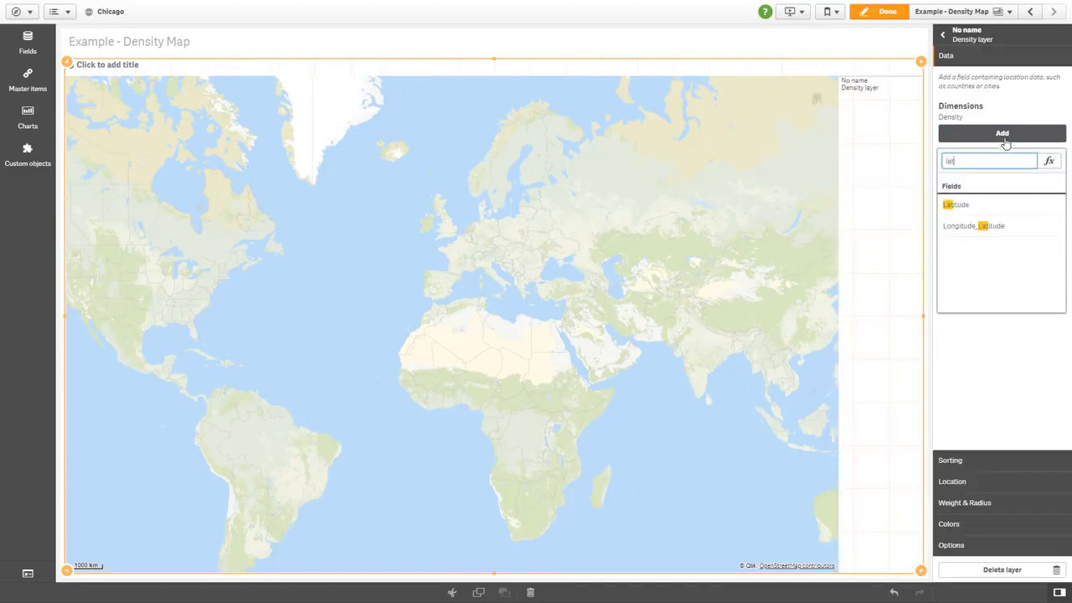
left_click(999, 226)
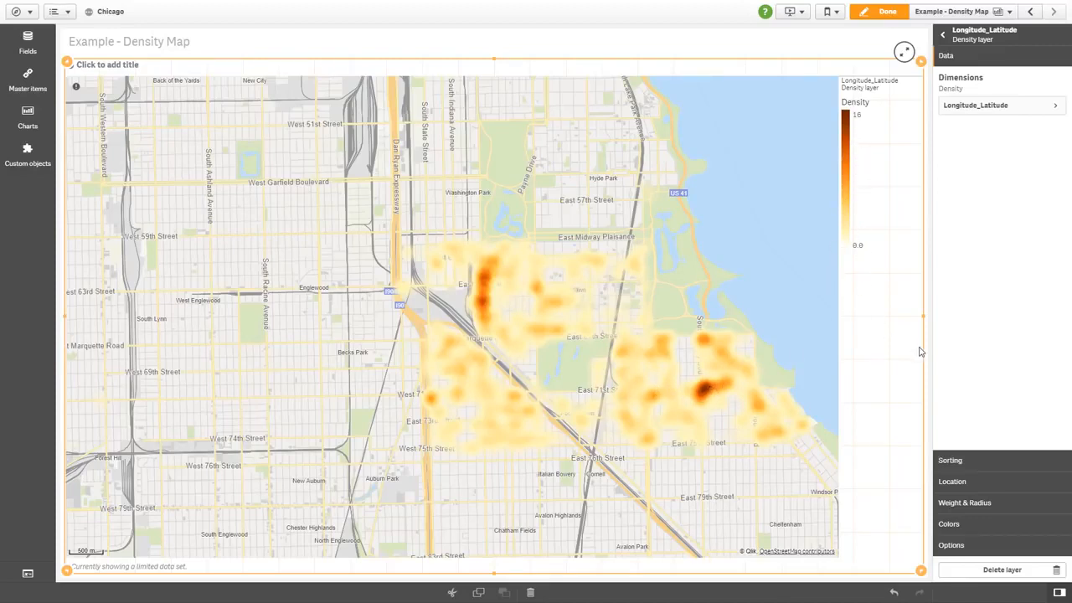
Step: Set the density layer's radius unit to feet and raise the influence radius to about 820 ft
left_click(971, 503)
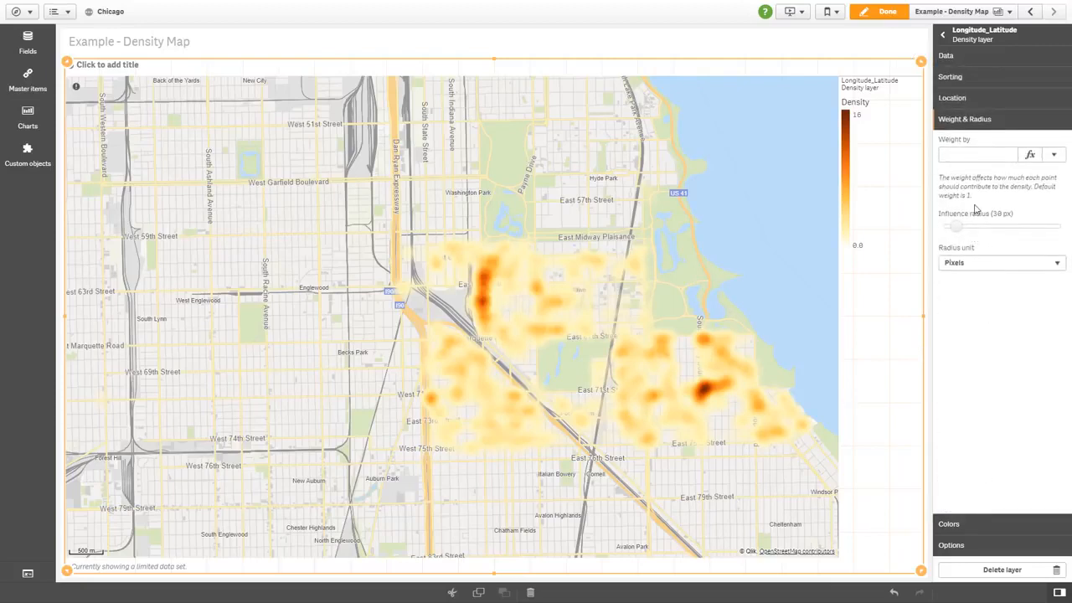
left_click(977, 263)
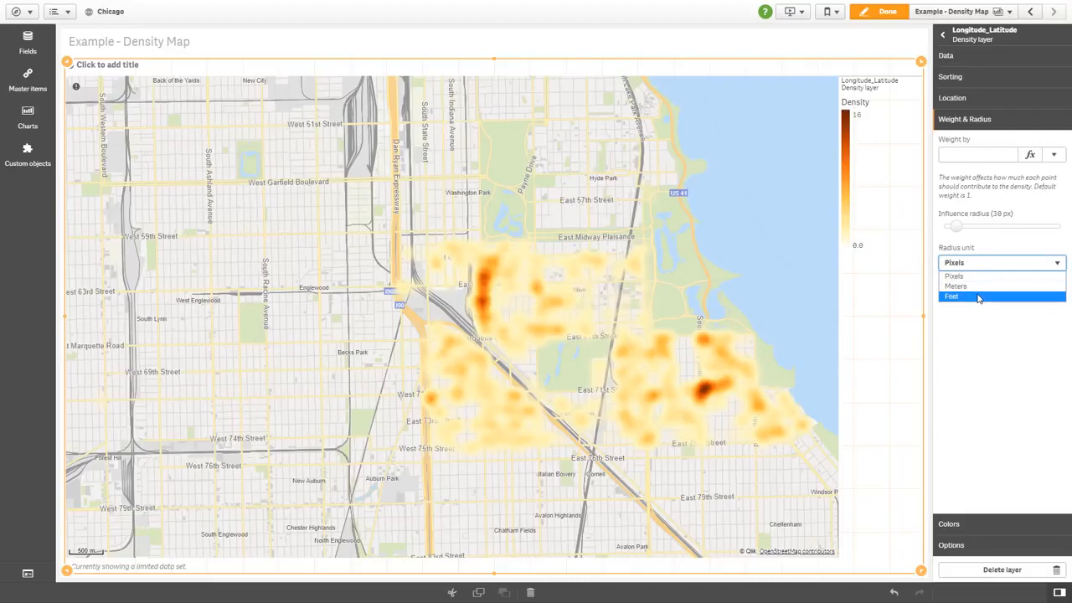
left_click(978, 297)
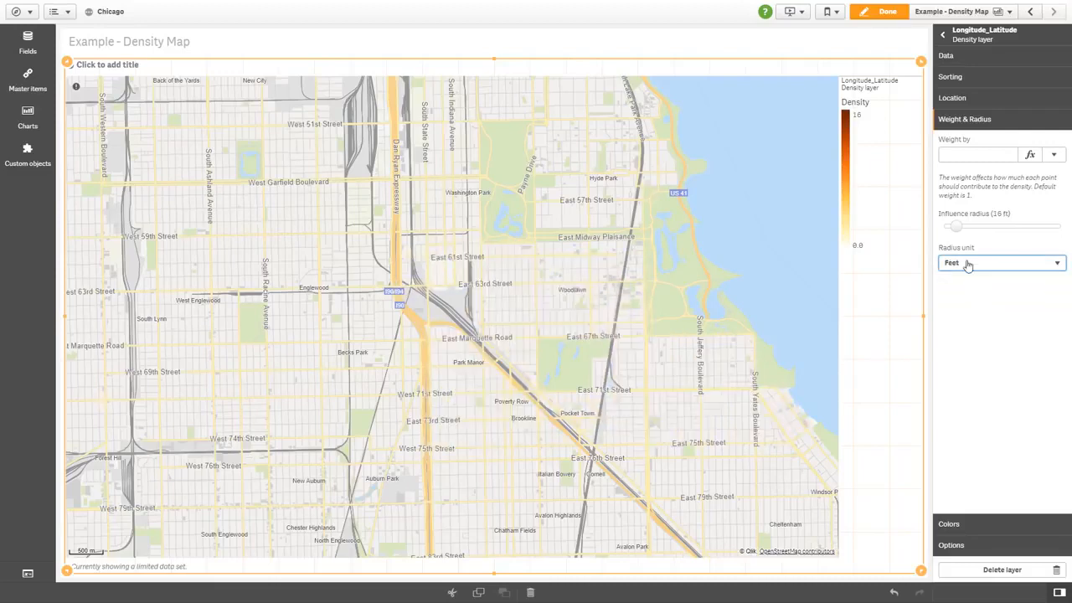
left_click_drag(957, 227, 987, 227)
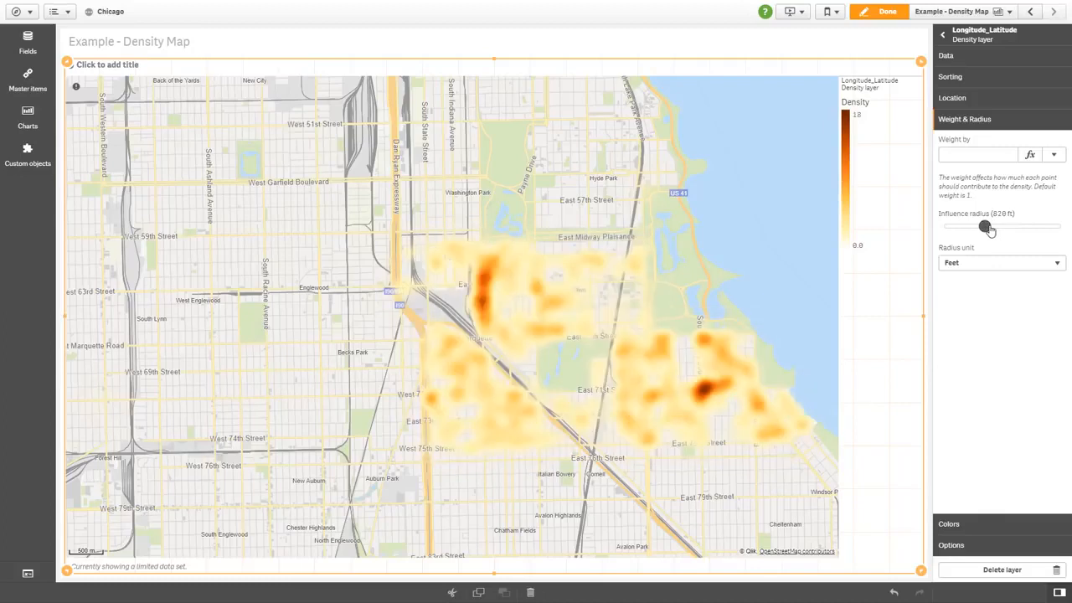
Step: Switch the density layer's segment colors to custom and remove the 90% limit
left_click(961, 525)
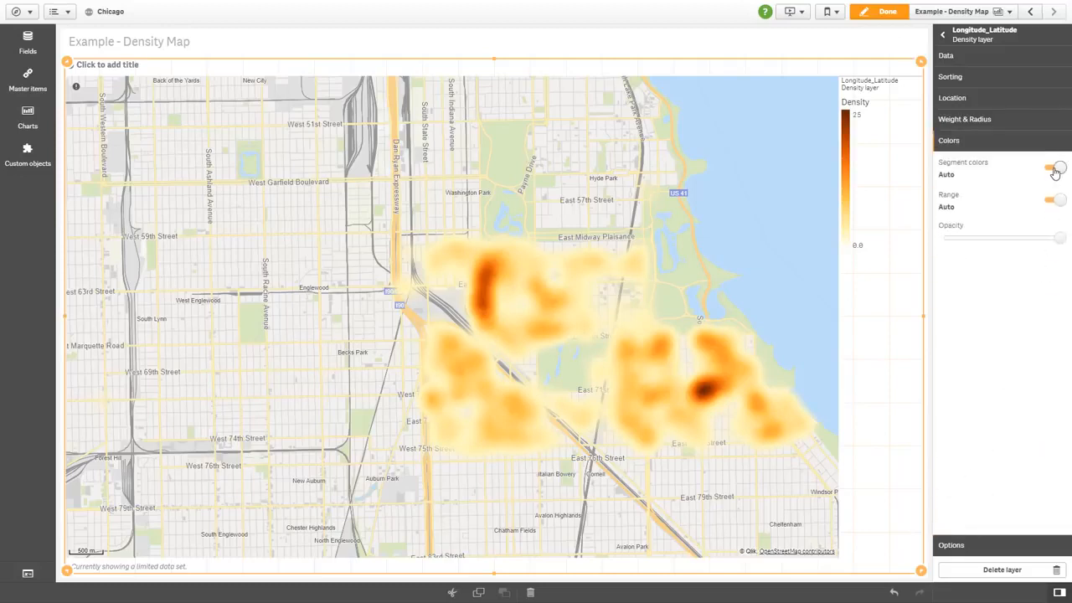
left_click(1056, 169)
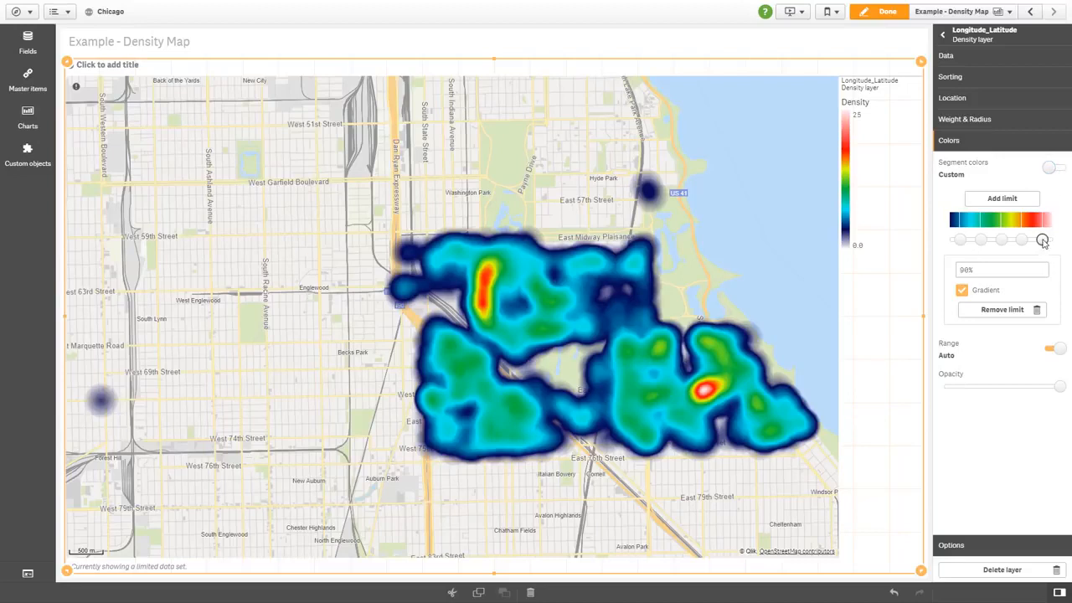
left_click(1041, 313)
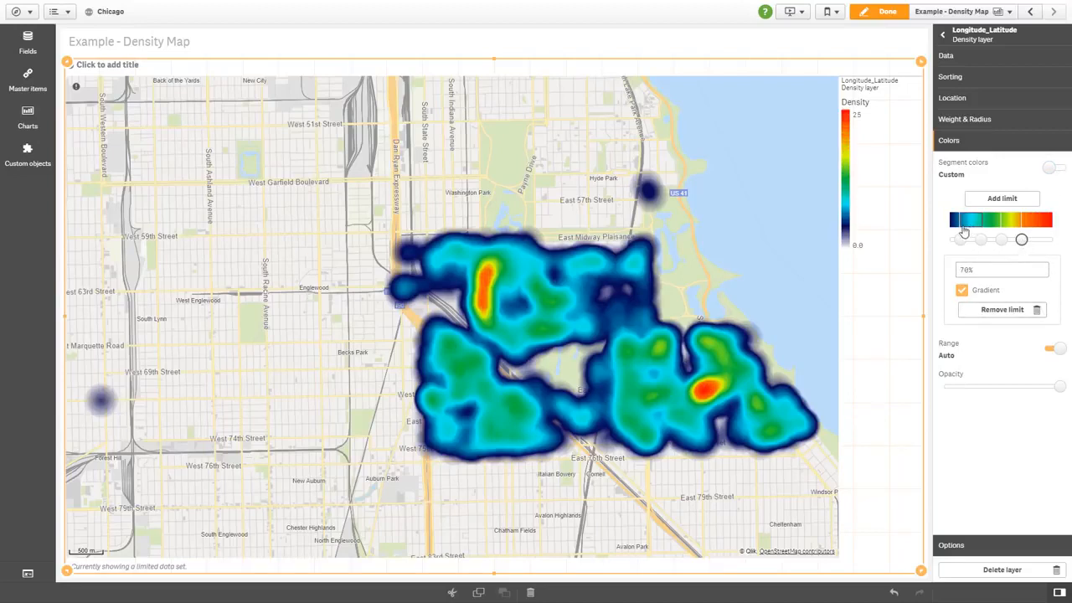
Step: Preview the light blue segment's color picker without changing it, and toggle the 70% limit's gradient off and back on
left_click(967, 220)
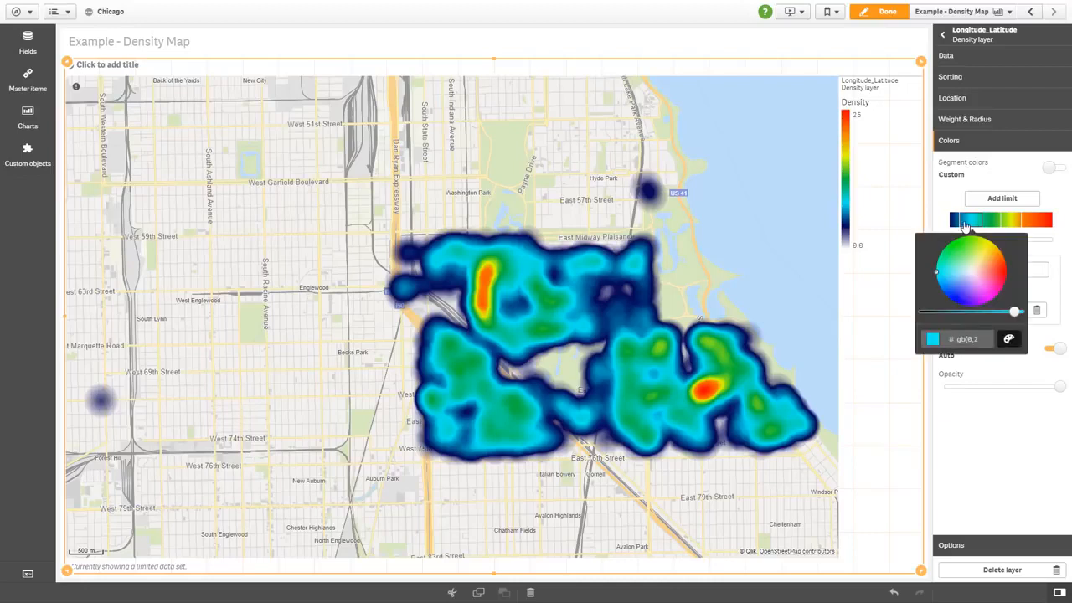
left_click(1056, 249)
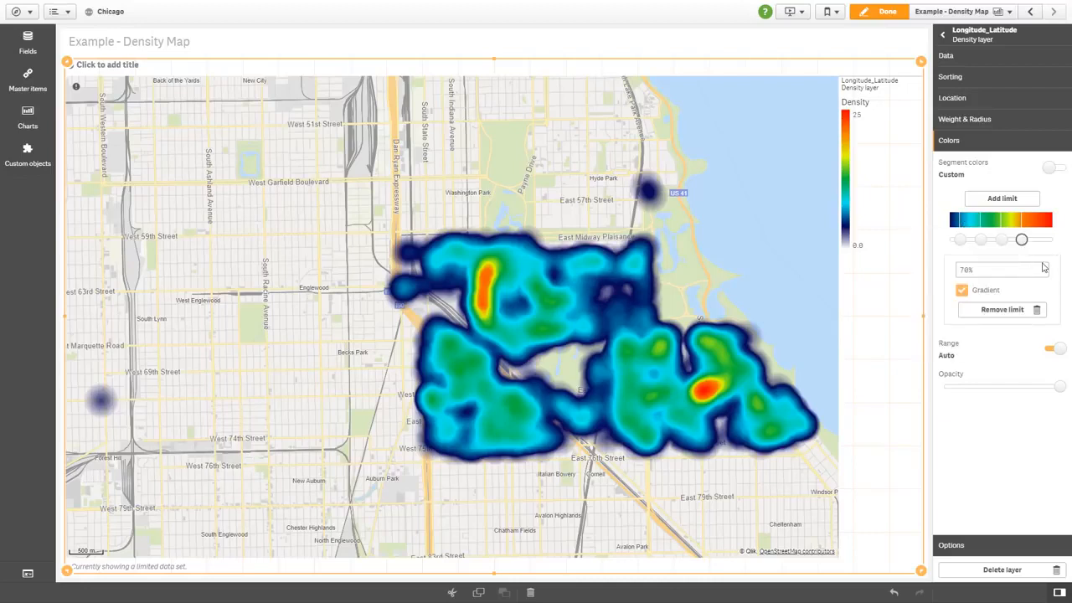
left_click(962, 291)
left_click(963, 290)
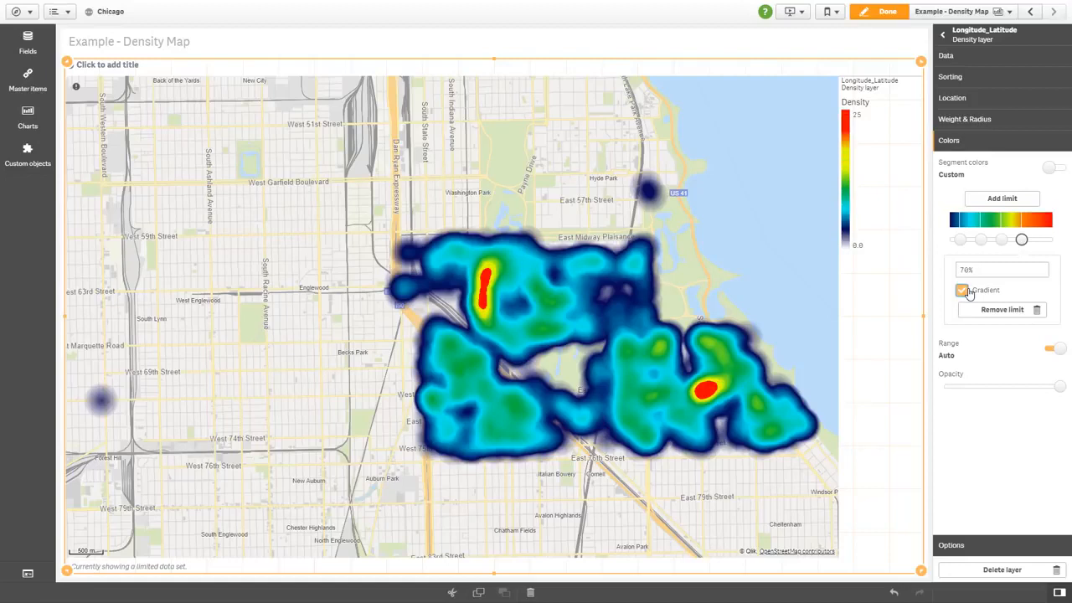
Step: Lower the density layer's opacity to about three quarters and finish editing the sheet
left_click_drag(1059, 387, 1032, 389)
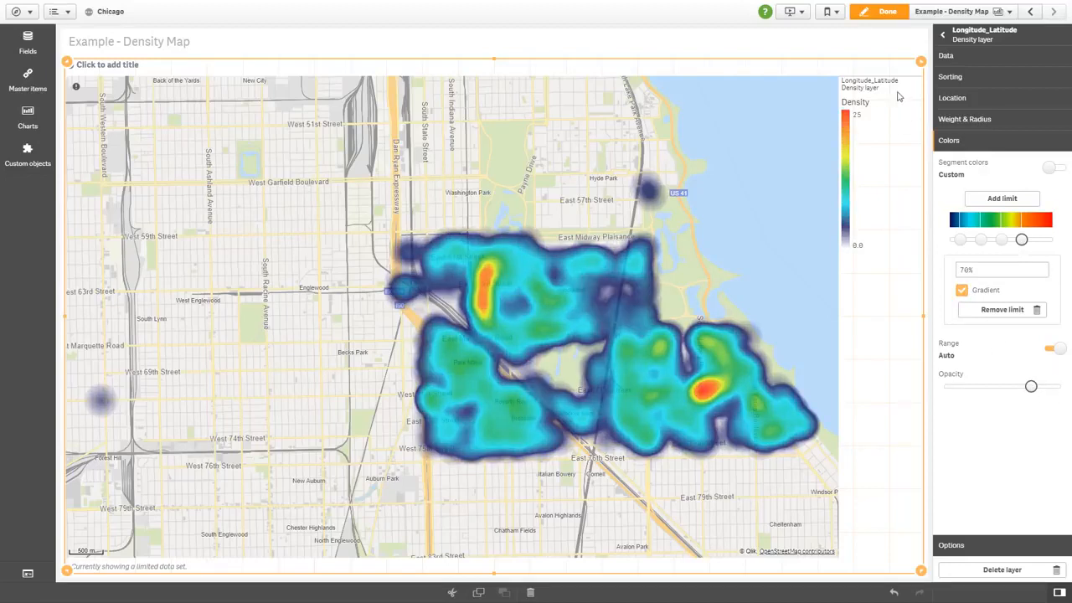
left_click(884, 17)
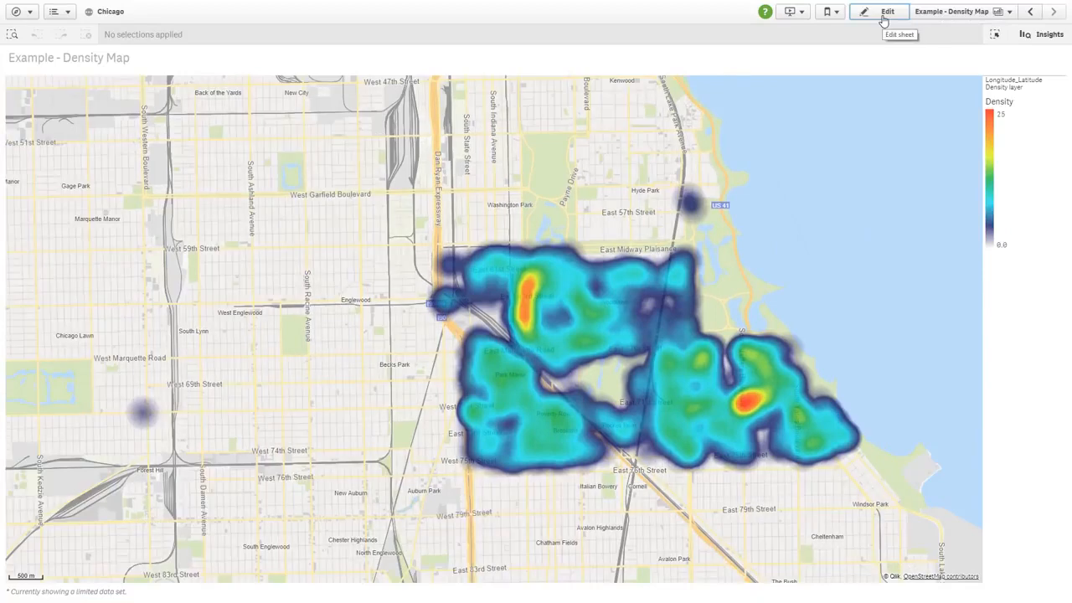